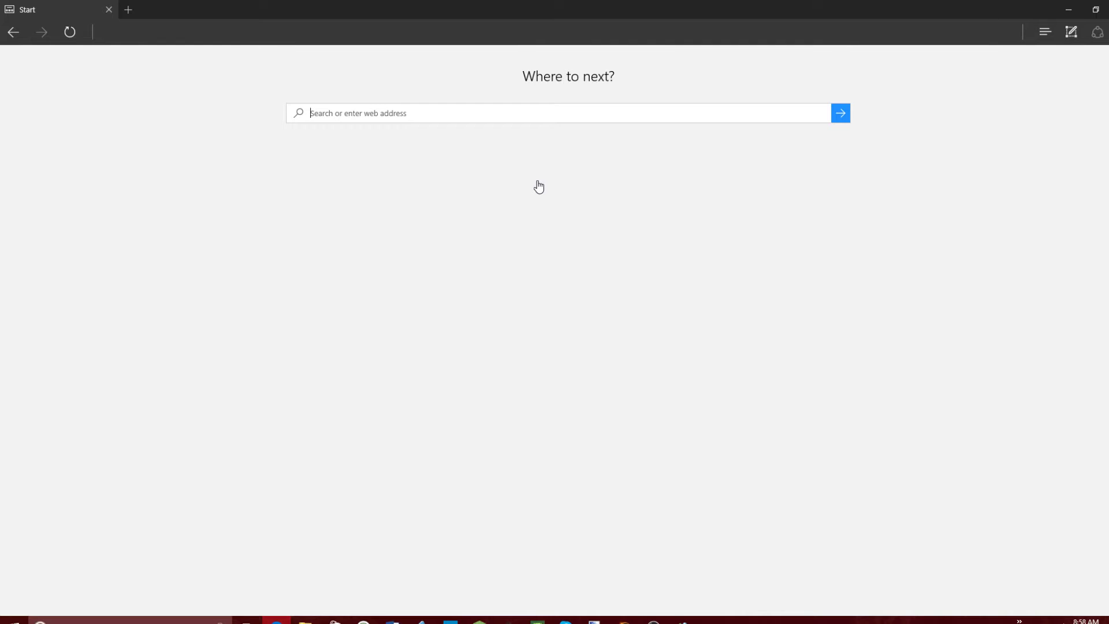
# Step: Search Bing for 'novaskin minecraft maker', site-search 'texture pack maker', and open Nova Skin Resource Pack Creator
pyautogui.write('novas')
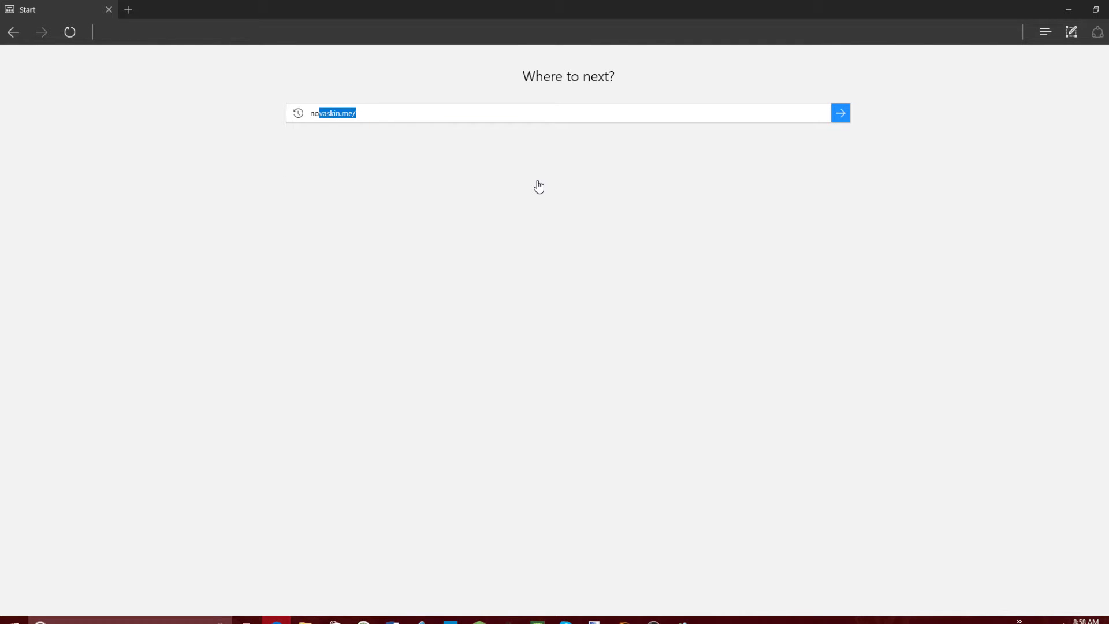
pyautogui.write('kin ')
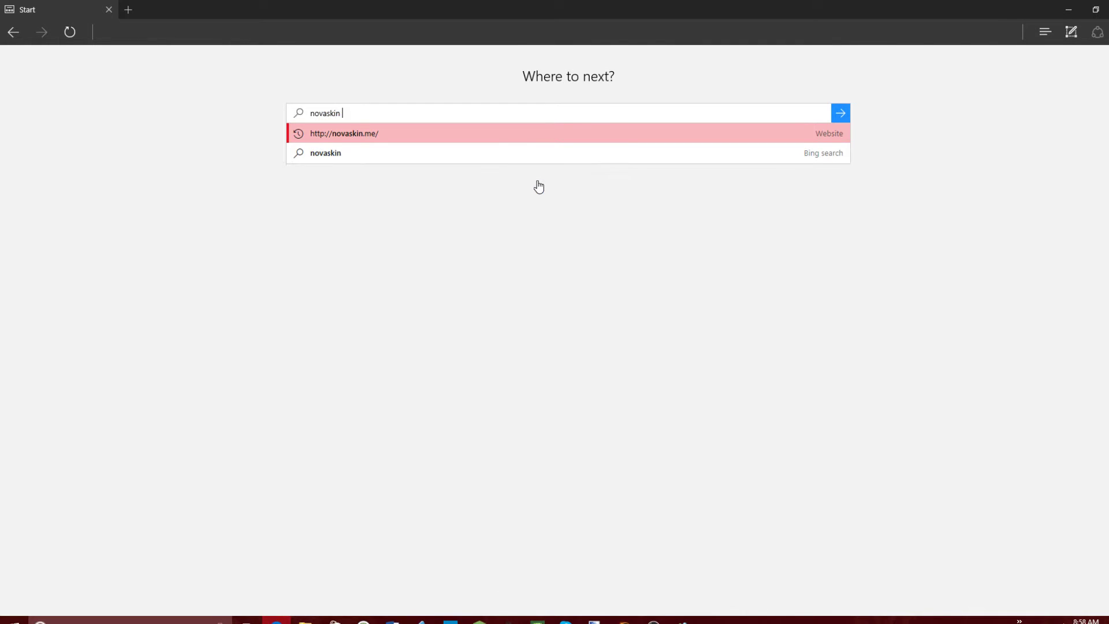
pyautogui.write('minecraft ')
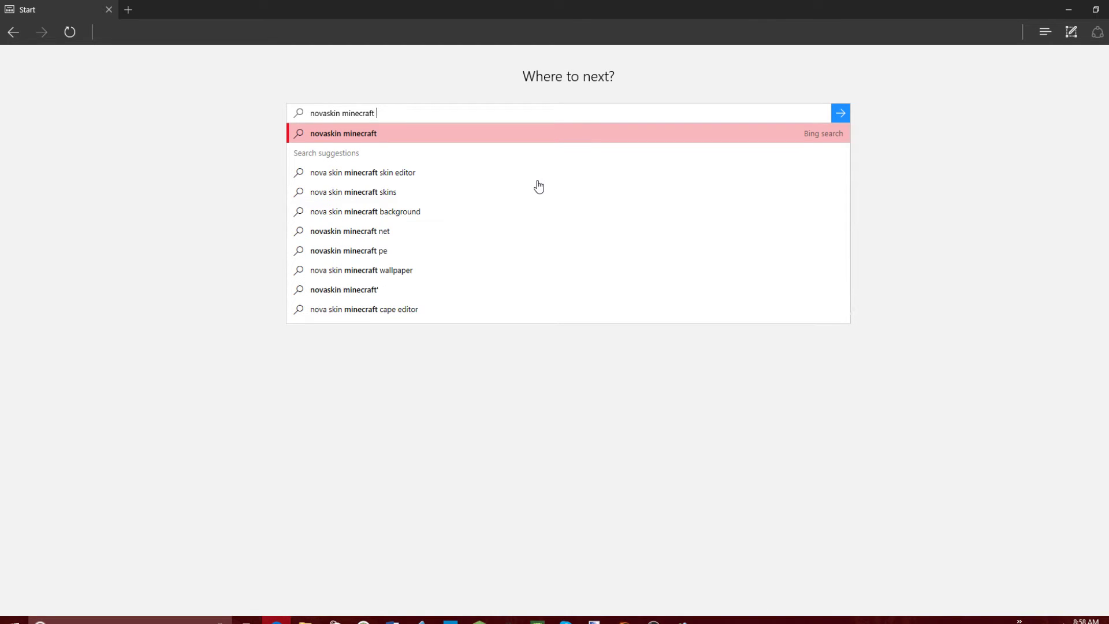
pyautogui.write('maker')
pyautogui.press('Return')
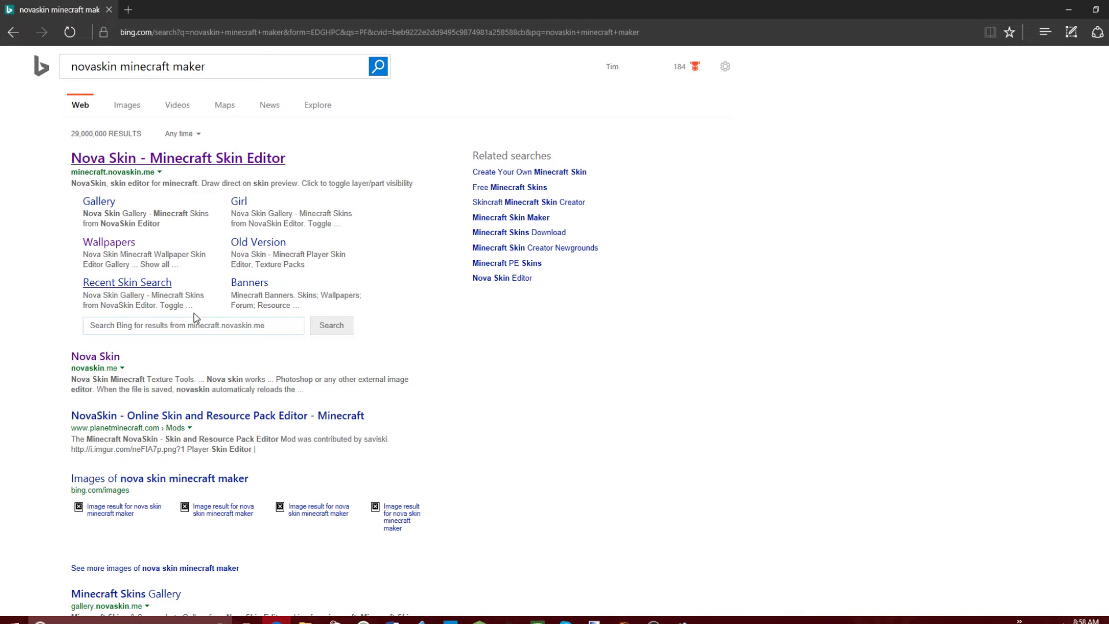
pyautogui.click(202, 324)
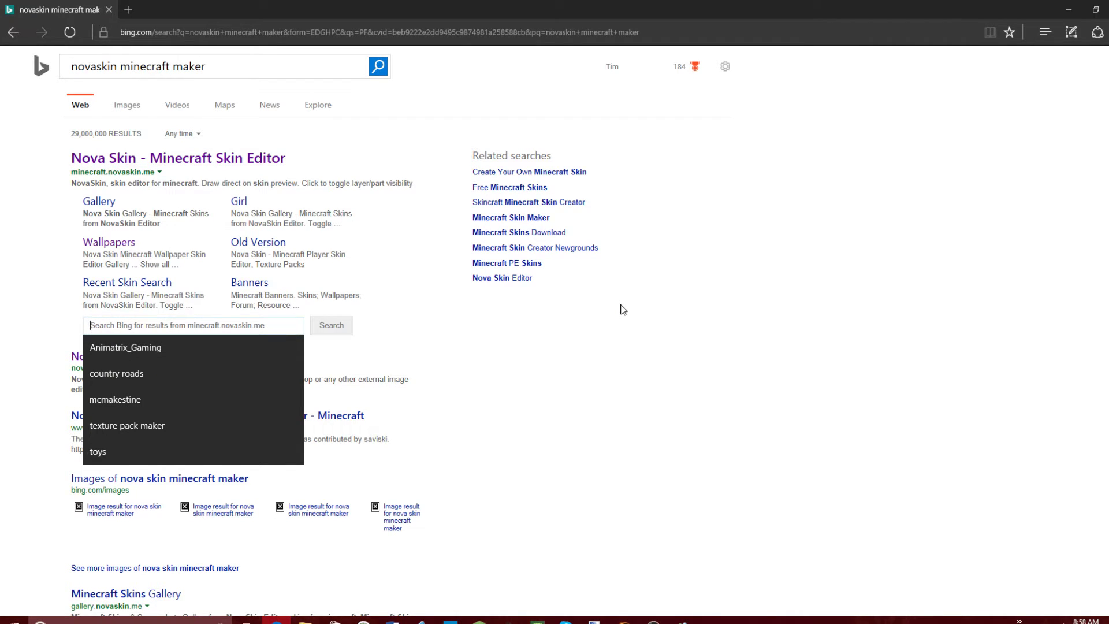
pyautogui.write('texture pack maker')
pyautogui.click(331, 326)
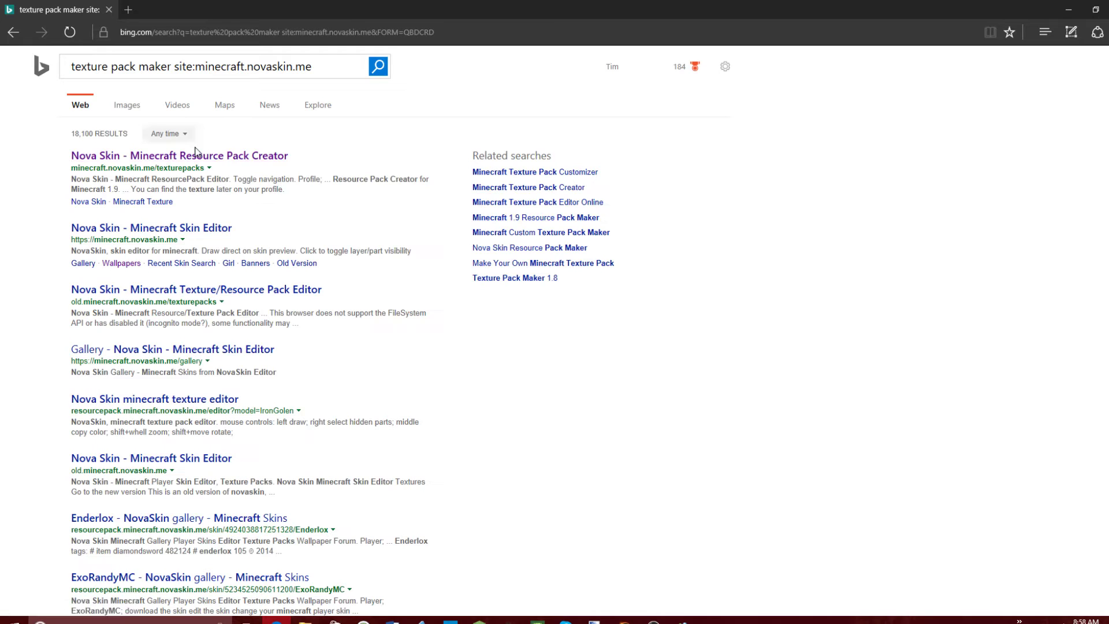
pyautogui.click(80, 158)
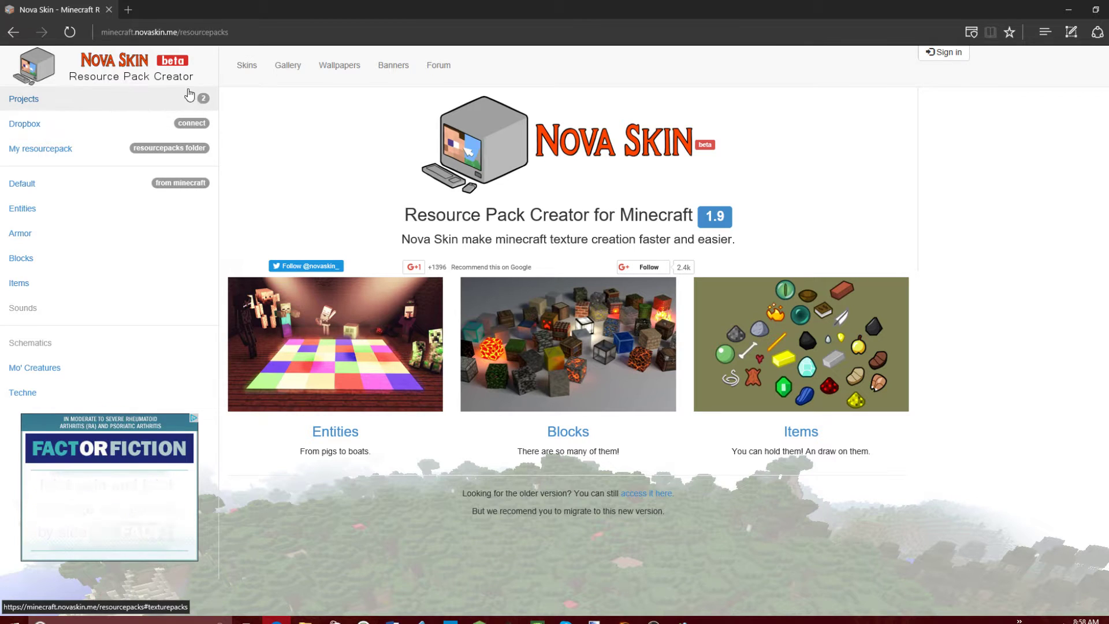
# Step: Open TheLastMelon's texture pack from Projects and view its pack.mcmeta settings
pyautogui.click(55, 102)
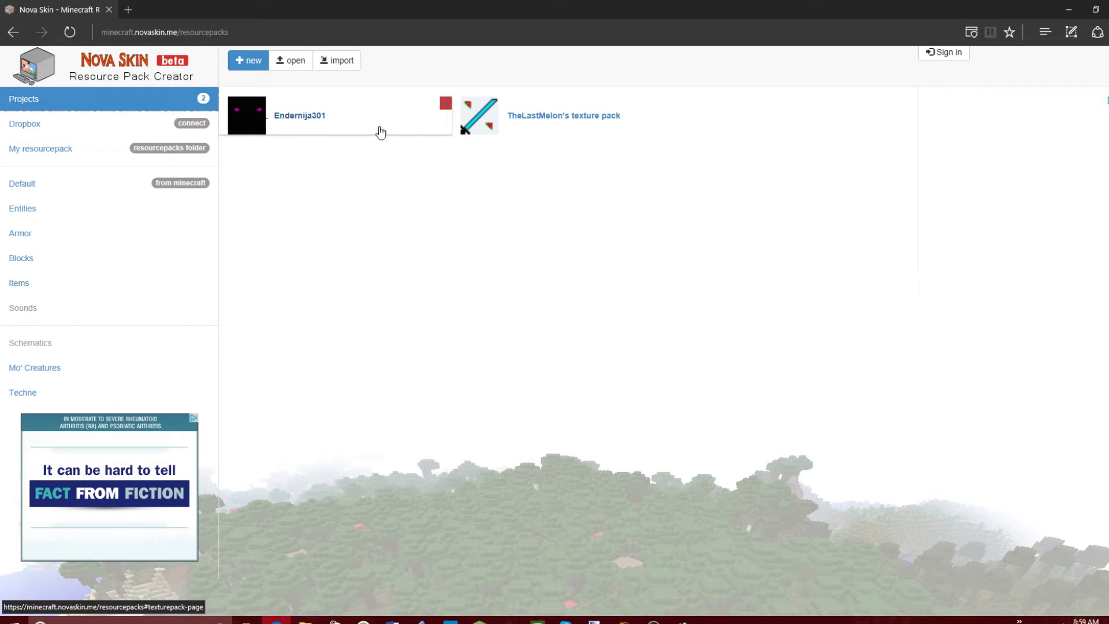
pyautogui.click(560, 123)
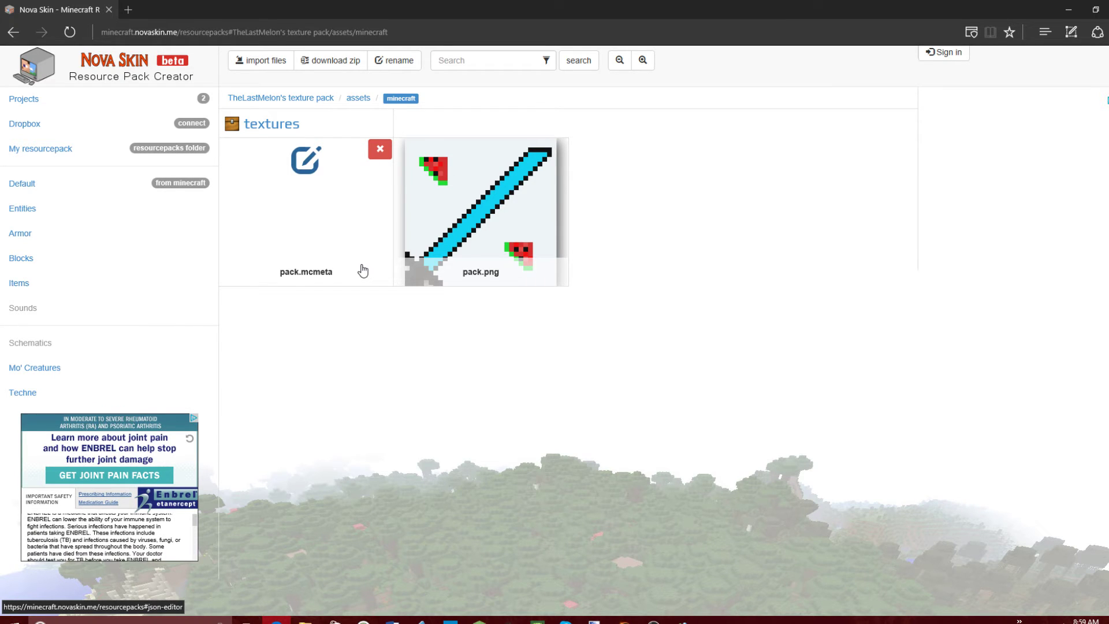
pyautogui.click(346, 237)
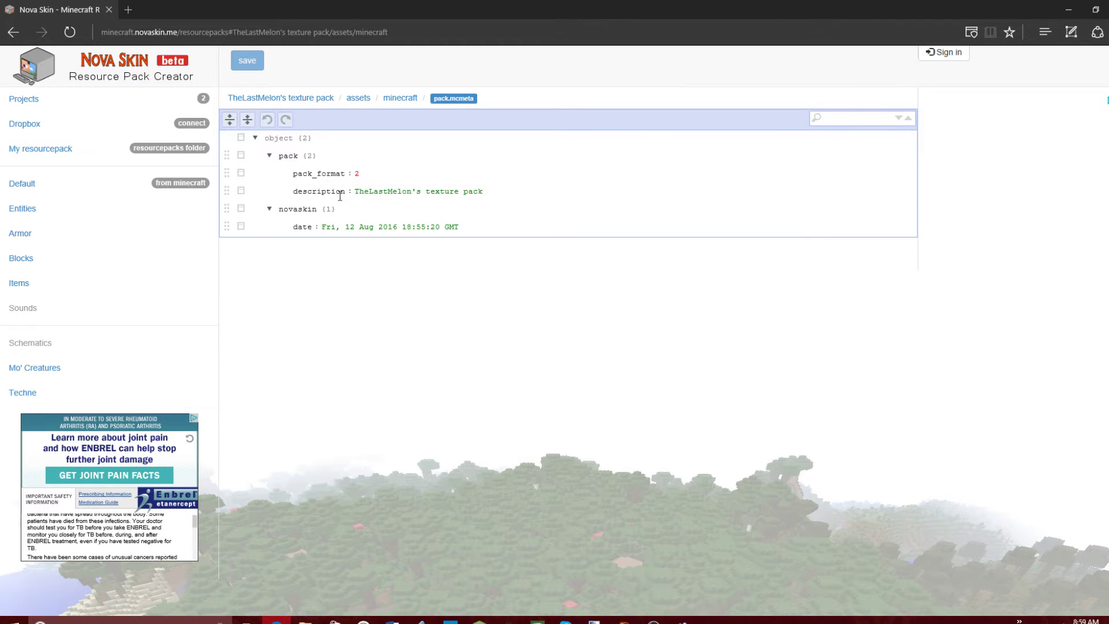
# Step: Go back and reopen TheLastMelon's texture pack from the Projects list
pyautogui.click(13, 31)
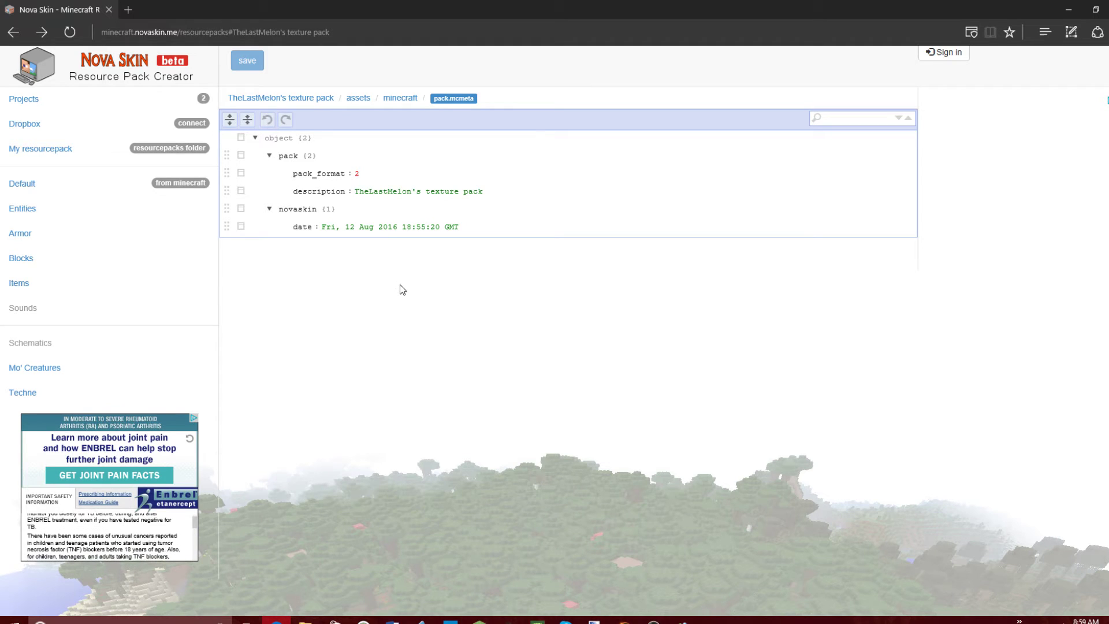
pyautogui.click(68, 102)
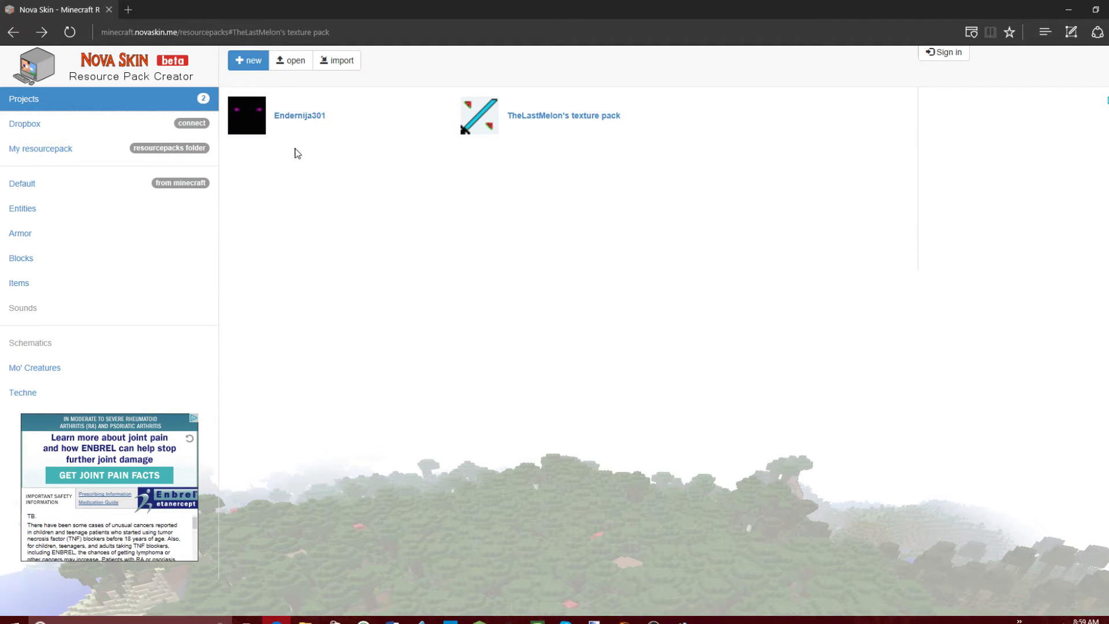
pyautogui.click(533, 116)
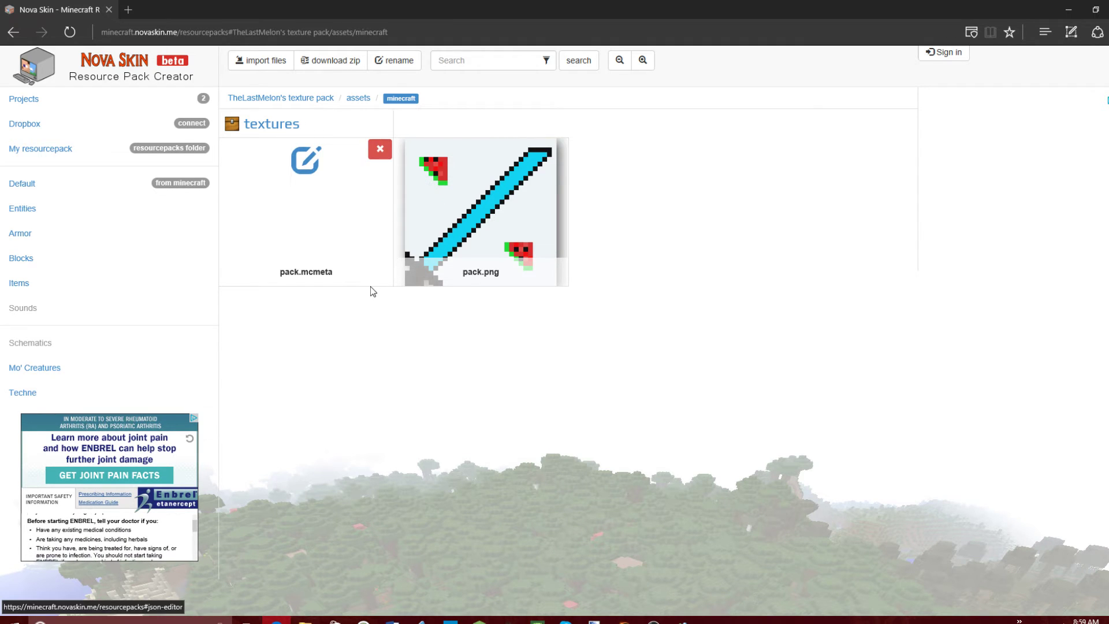
# Step: Open the default apple.png item texture and choose a bright saturated green colour
pyautogui.click(91, 286)
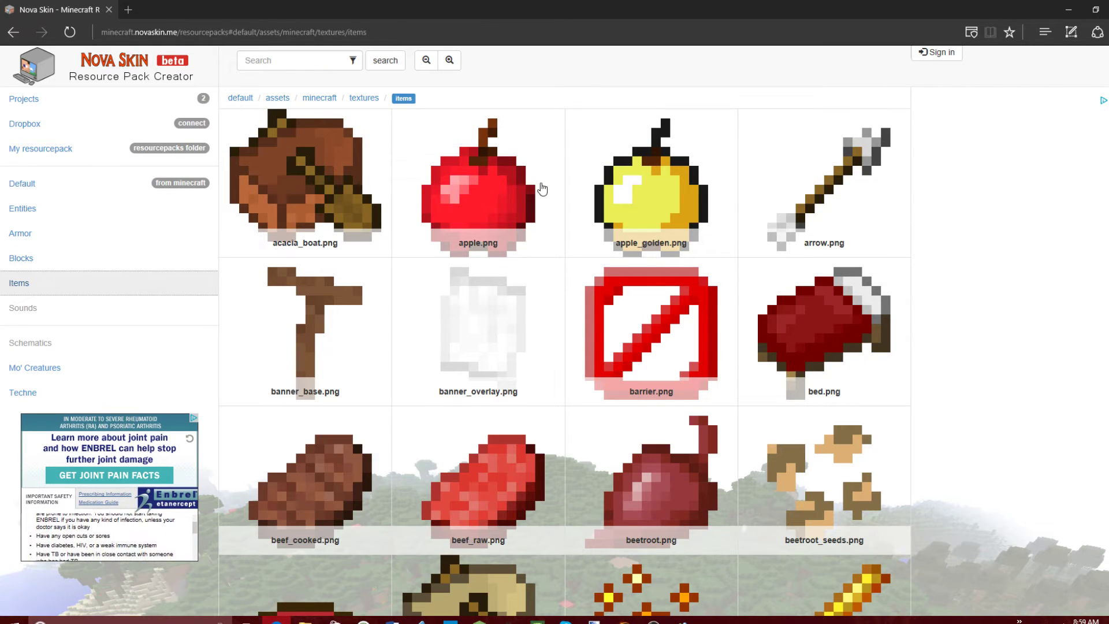
pyautogui.click(484, 178)
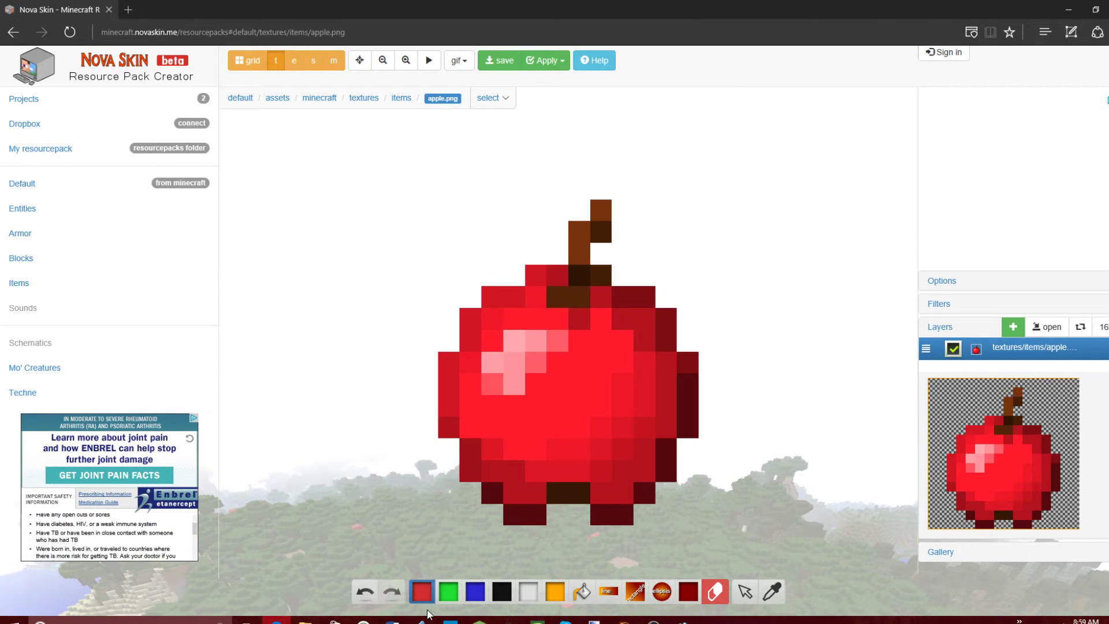
pyautogui.click(449, 601)
pyautogui.moveTo(574, 327); pyautogui.dragTo(586, 317)
pyautogui.click(727, 541)
# Step: Paint green pixels across the apple's middle
pyautogui.moveTo(514, 363)
pyautogui.mouseDown()
pyautogui.moveTo(526, 363)
pyautogui.moveTo(511, 410)
pyautogui.mouseUp()
pyautogui.moveTo(567, 451); pyautogui.dragTo(602, 471)
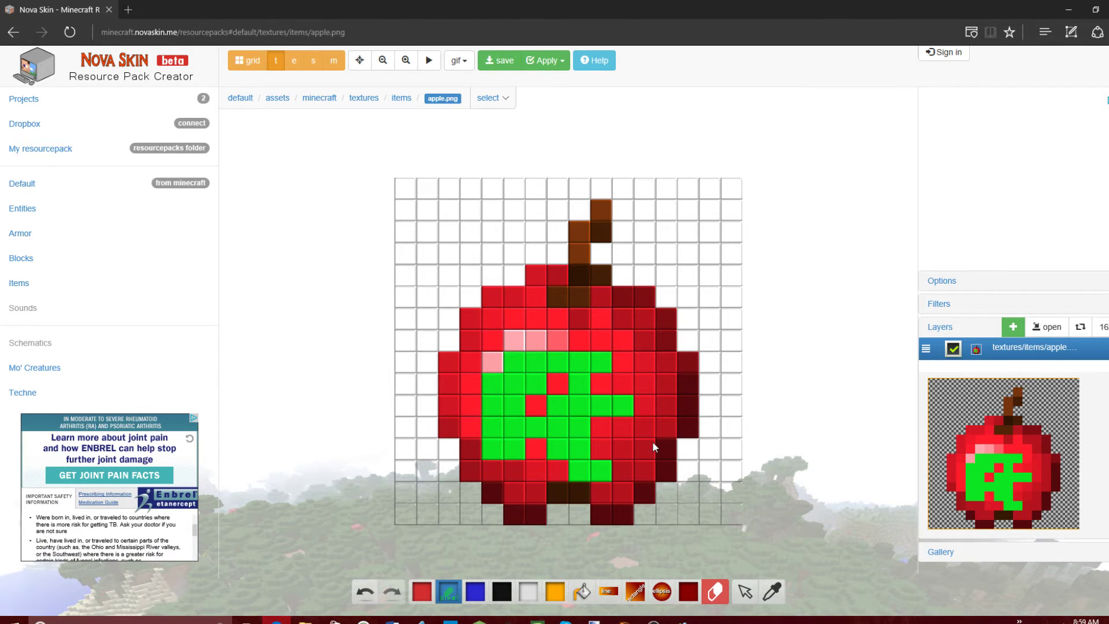
pyautogui.click(495, 60)
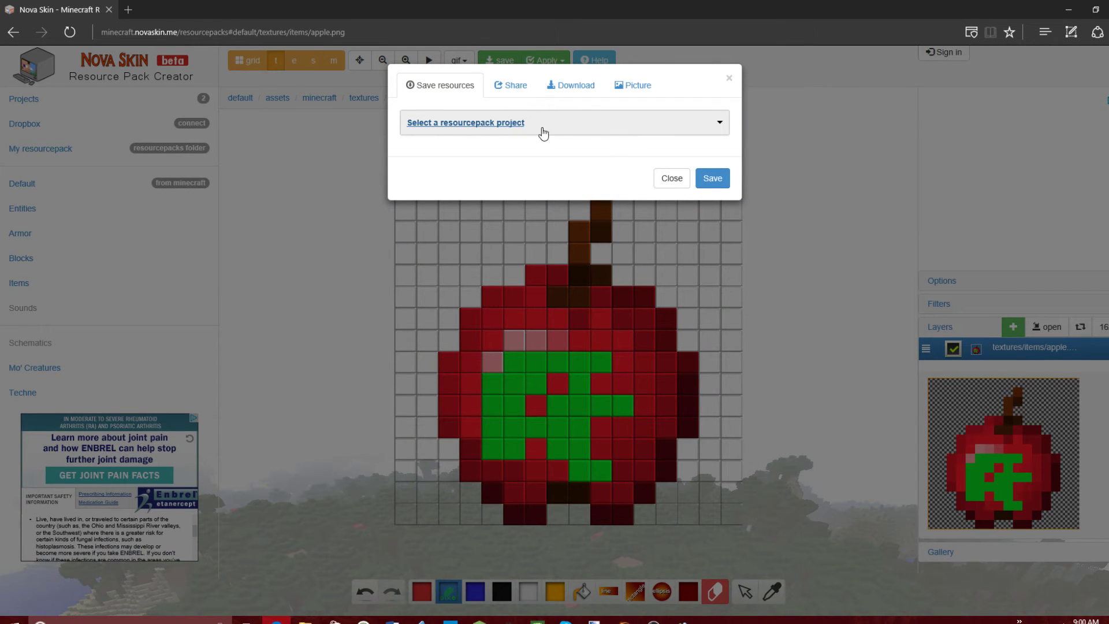
# Step: Save the edited apple into TheLastMelon's texture pack as textures/items/apple.png, replacing the original
pyautogui.click(673, 130)
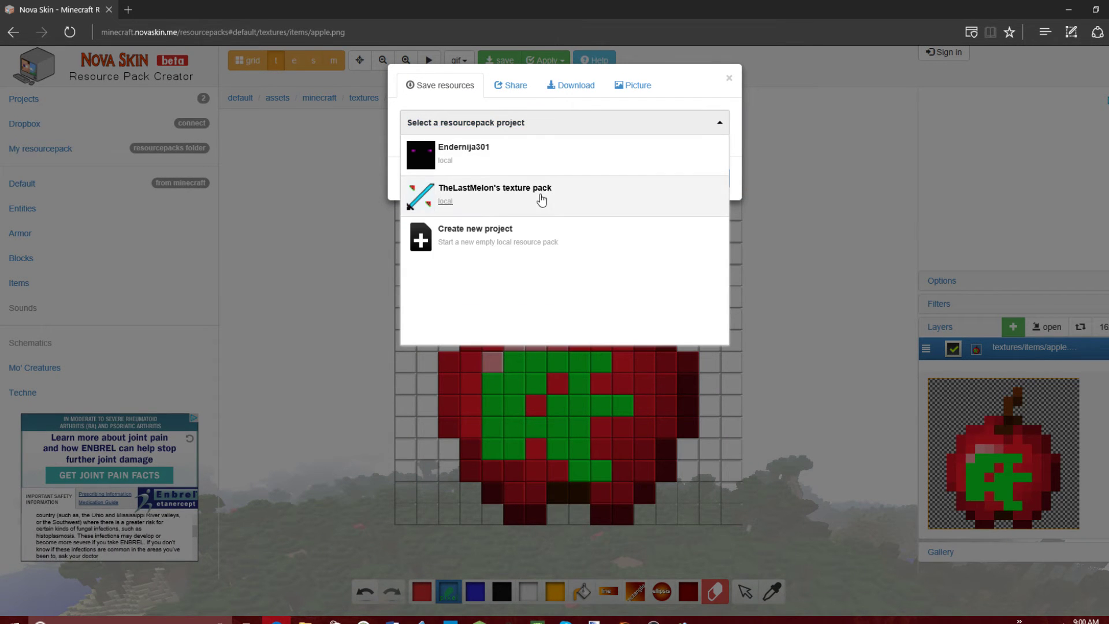
pyautogui.click(591, 206)
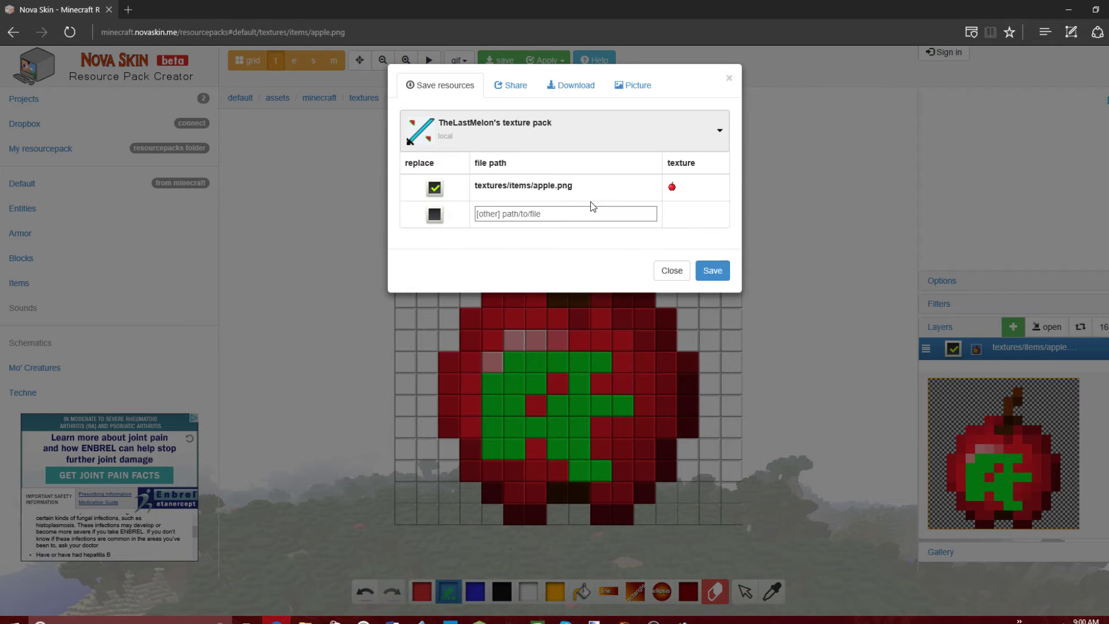
pyautogui.click(684, 277)
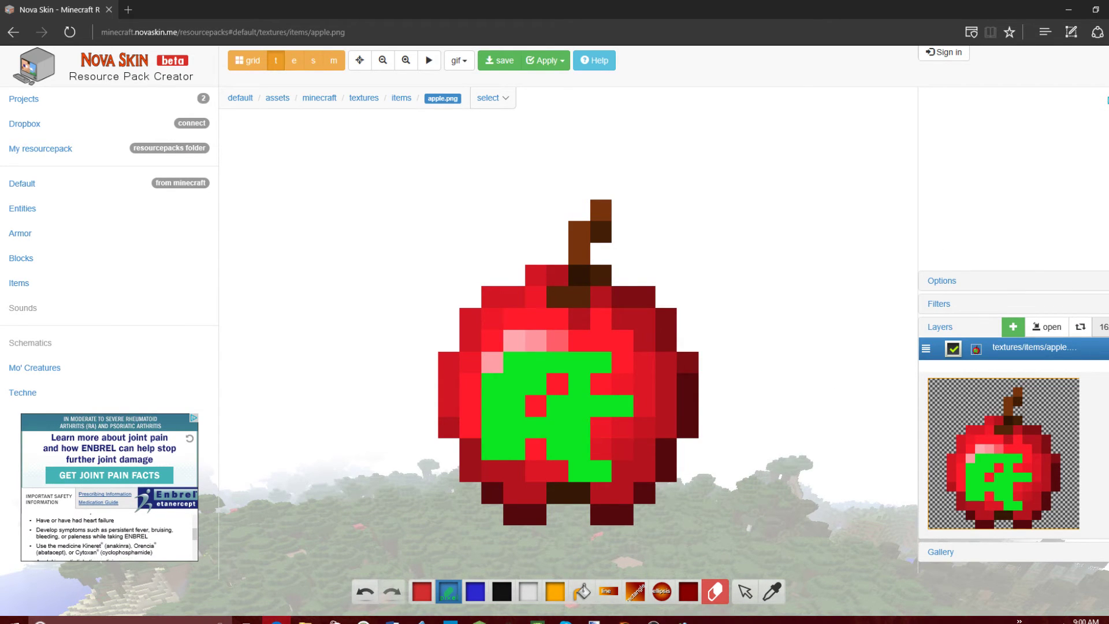
# Step: Raise the apple texture resolution to 32, then 64, adding green strokes over the apple
pyautogui.click(1104, 328)
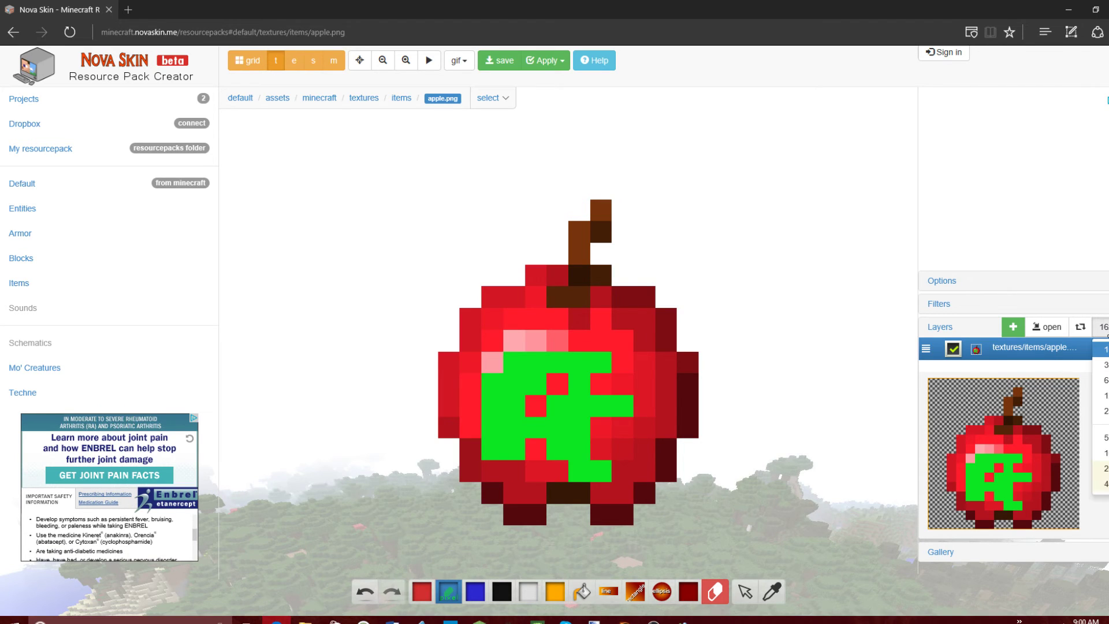
pyautogui.click(1104, 364)
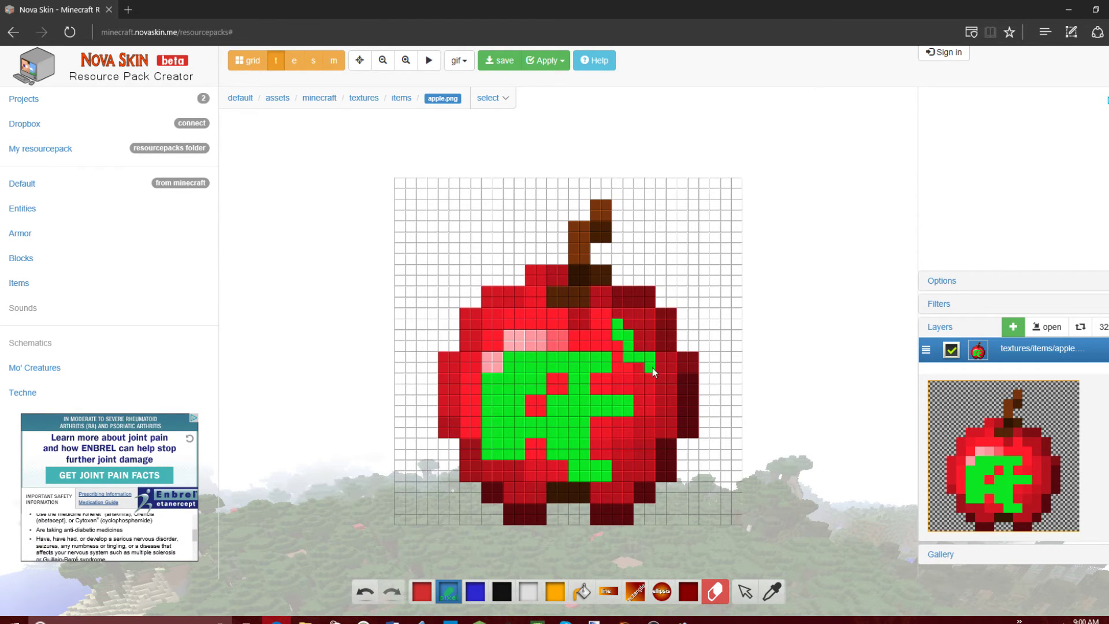
pyautogui.moveTo(576, 445); pyautogui.dragTo(551, 409)
pyautogui.click(1104, 327)
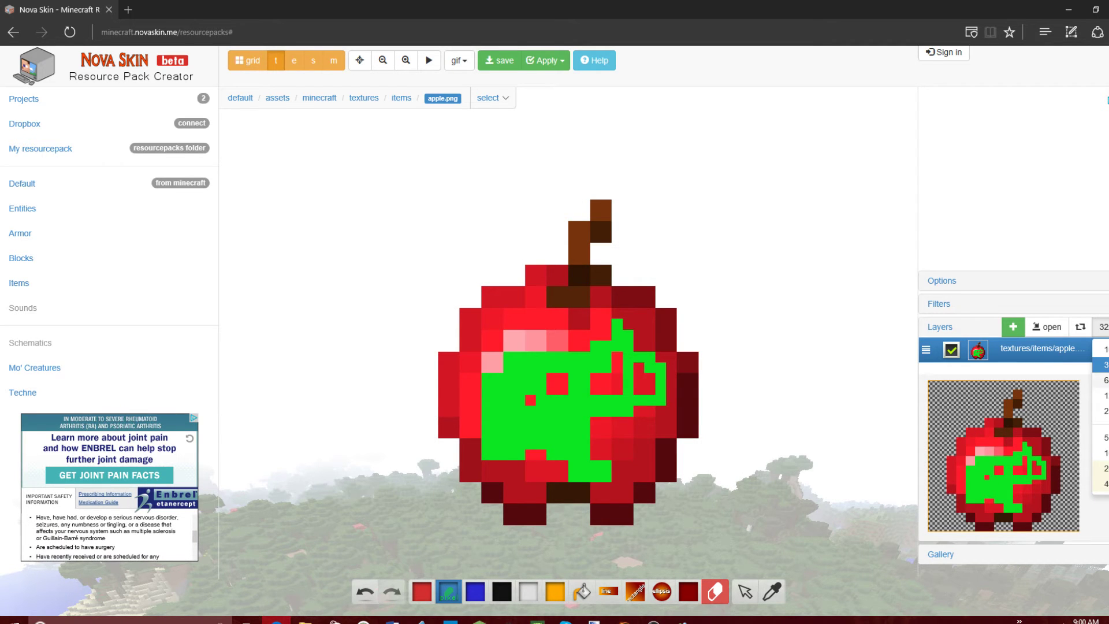
pyautogui.click(1103, 380)
pyautogui.moveTo(660, 327)
pyautogui.mouseDown()
pyautogui.moveTo(525, 343)
pyautogui.moveTo(510, 322)
pyautogui.moveTo(587, 333)
pyautogui.mouseUp()
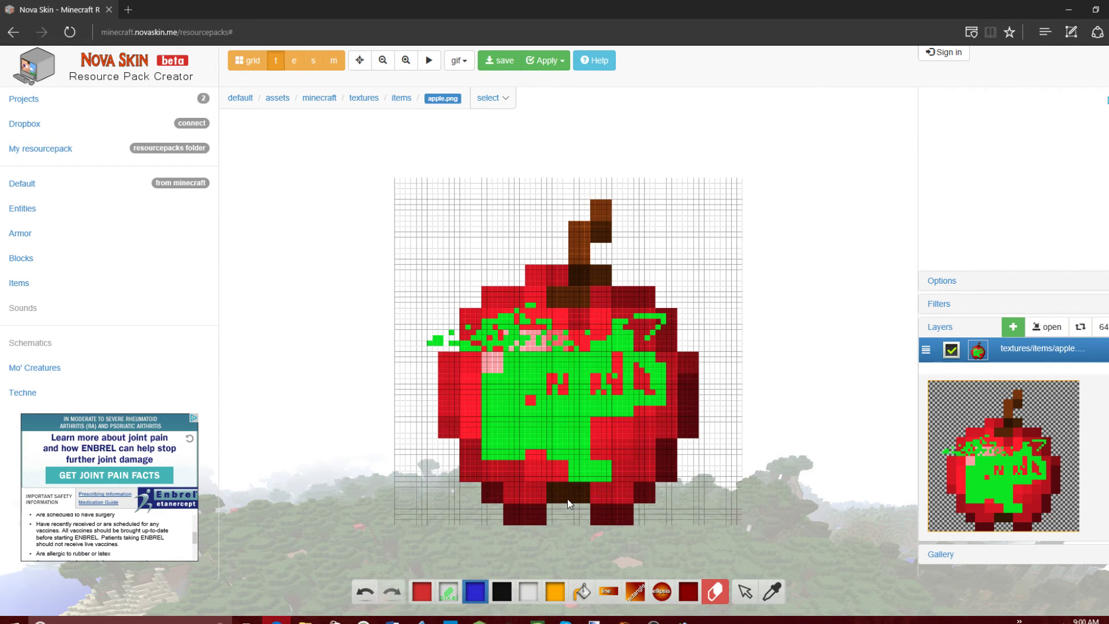
# Step: Fill the apple's green area with orange, then scribble white pixels across its middle
pyautogui.click(527, 592)
pyautogui.click(581, 595)
pyautogui.click(596, 368)
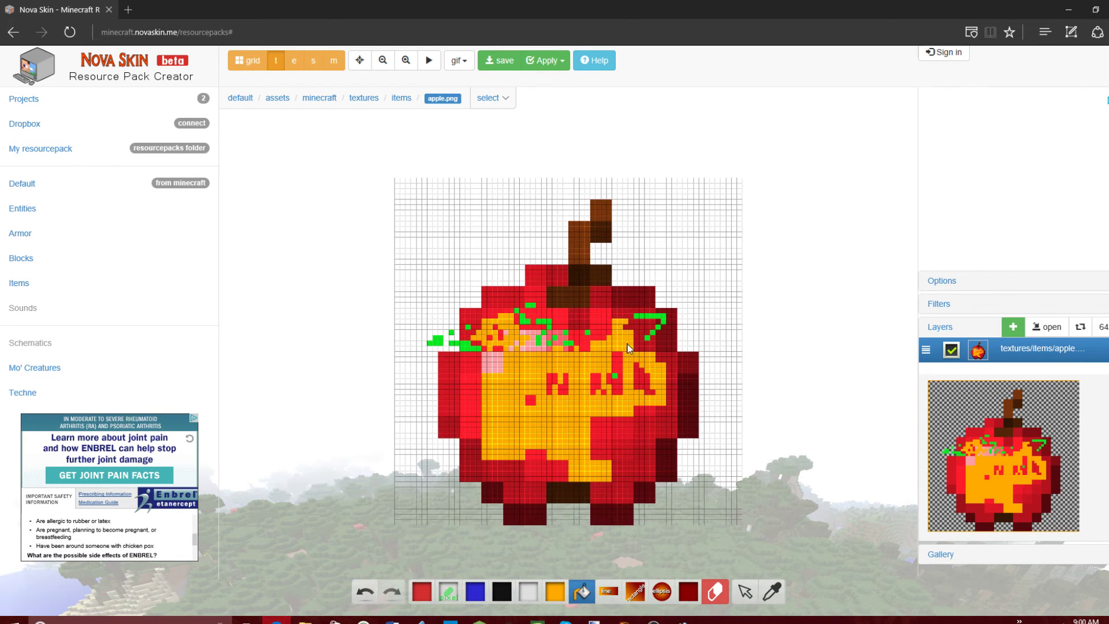
pyautogui.click(717, 592)
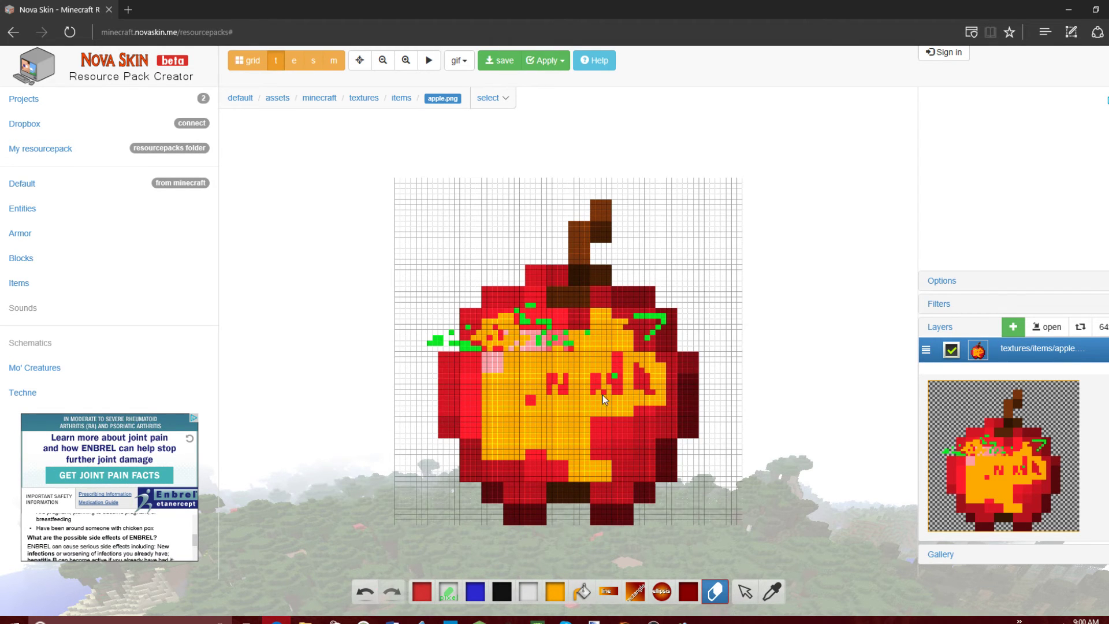
pyautogui.moveTo(596, 435)
pyautogui.mouseDown()
pyautogui.moveTo(559, 445)
pyautogui.moveTo(585, 401)
pyautogui.moveTo(555, 436)
pyautogui.moveTo(652, 419)
pyautogui.moveTo(589, 393)
pyautogui.moveTo(614, 391)
pyautogui.moveTo(512, 367)
pyautogui.moveTo(634, 334)
pyautogui.moveTo(568, 335)
pyautogui.moveTo(457, 369)
pyautogui.mouseUp()
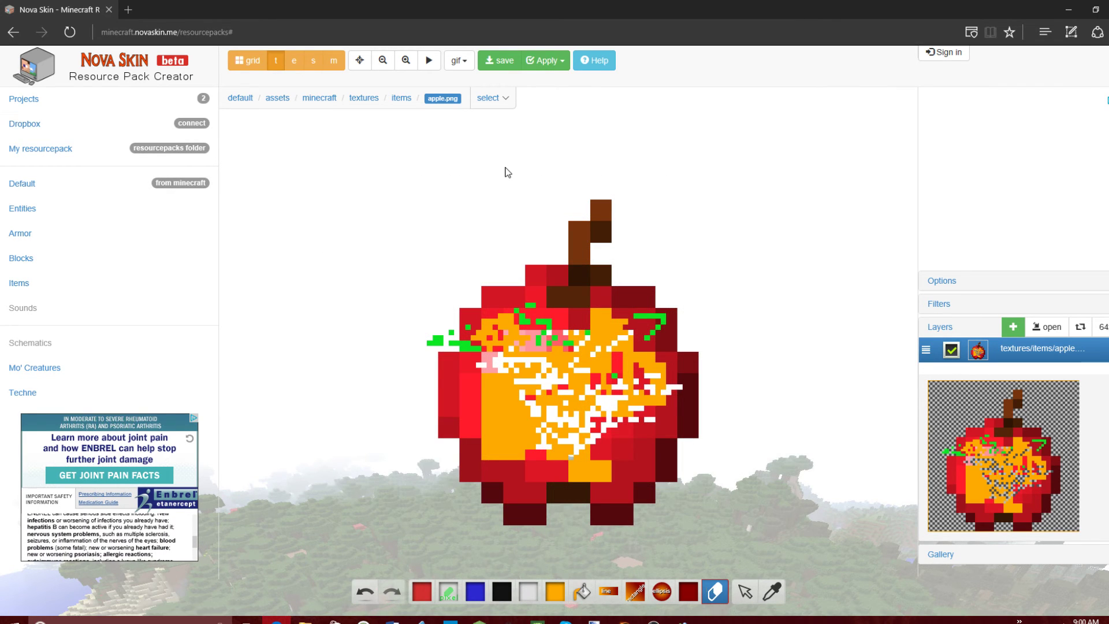
pyautogui.click(47, 109)
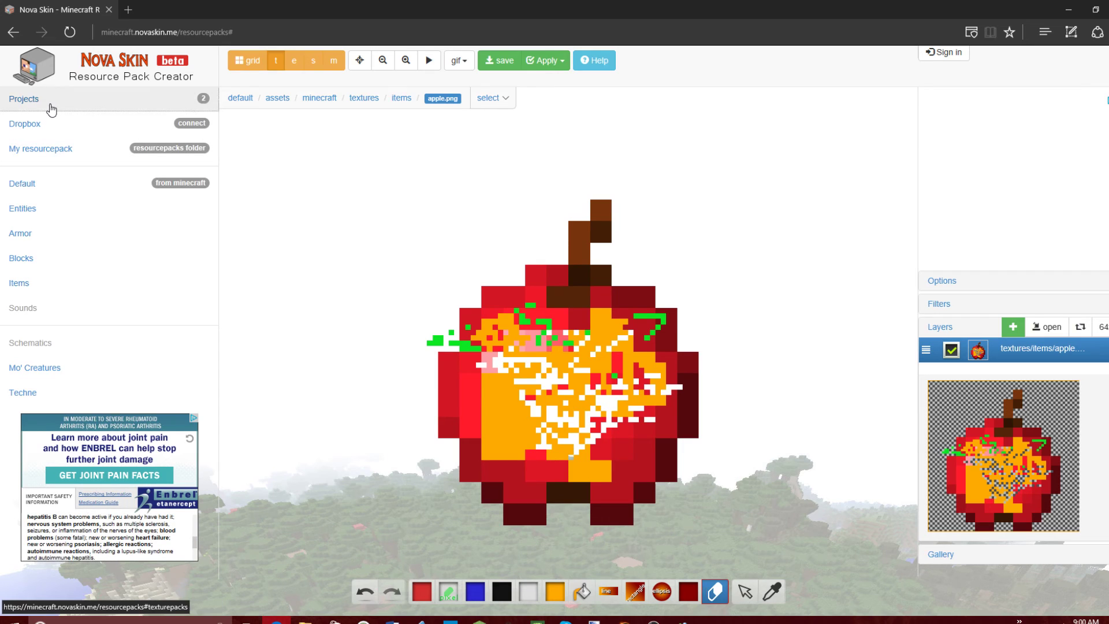
# Step: Download TheLastMelon's texture pack as a 9.20 KB zip and dismiss Edge's download prompt
pyautogui.click(549, 137)
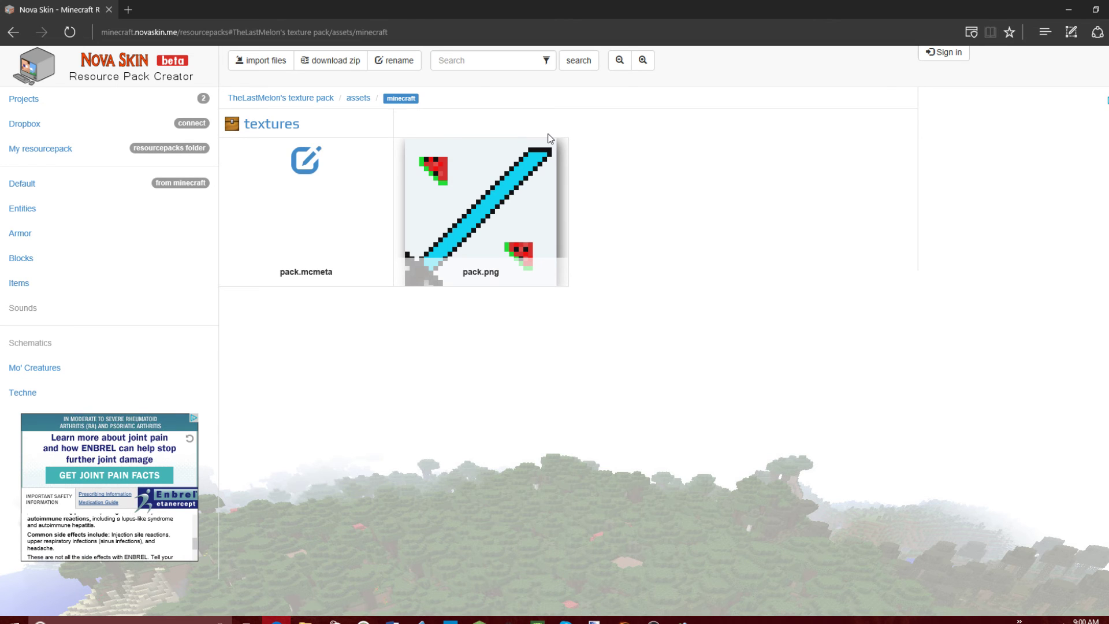
pyautogui.click(320, 66)
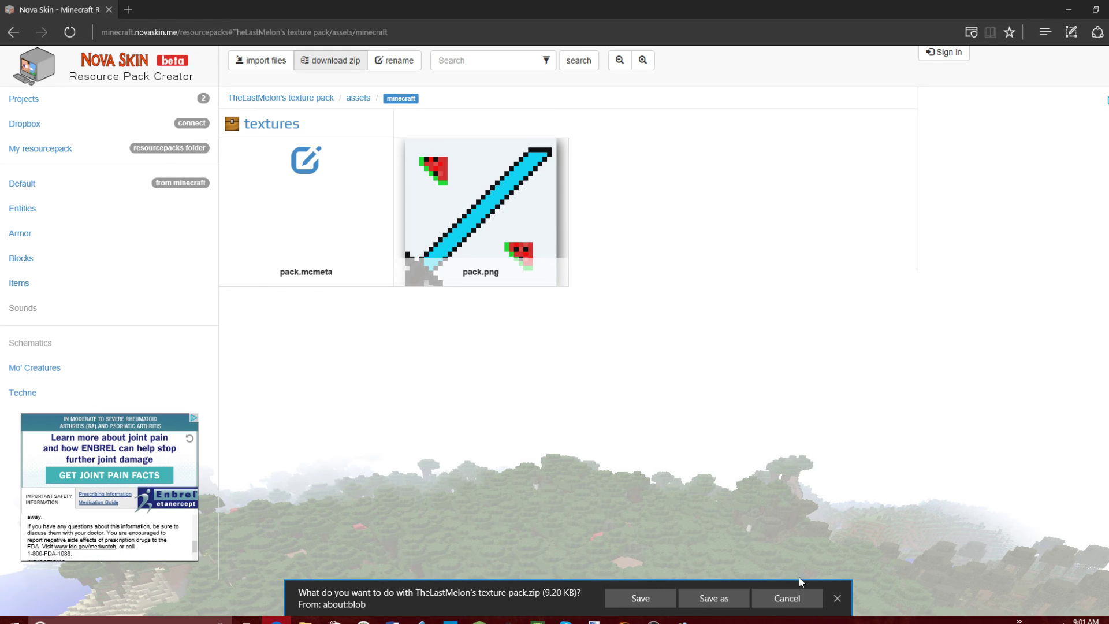
pyautogui.click(837, 598)
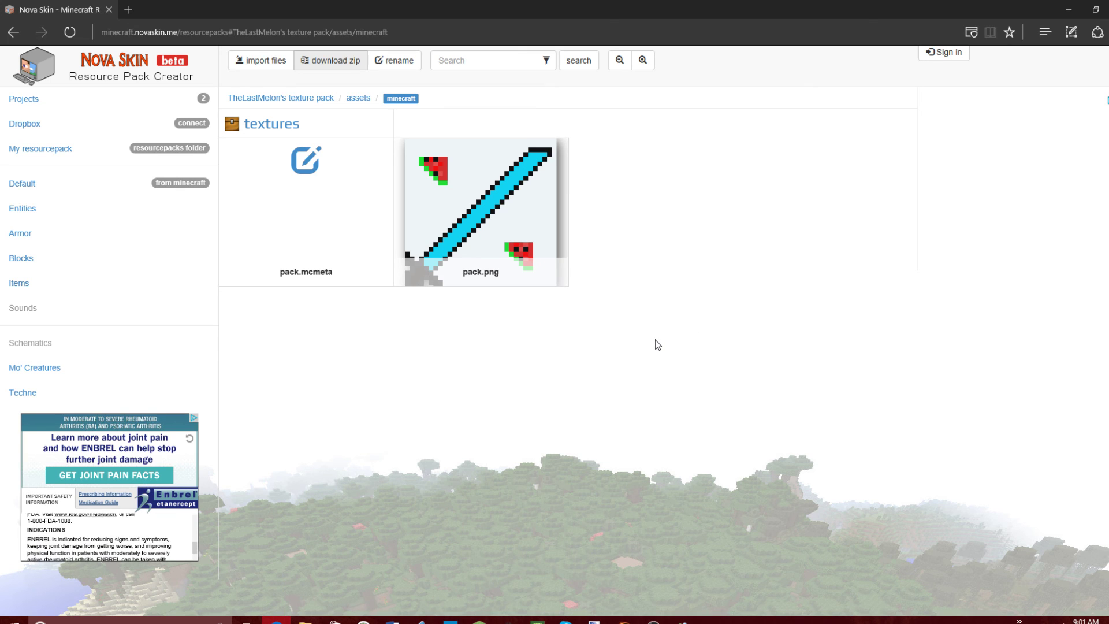